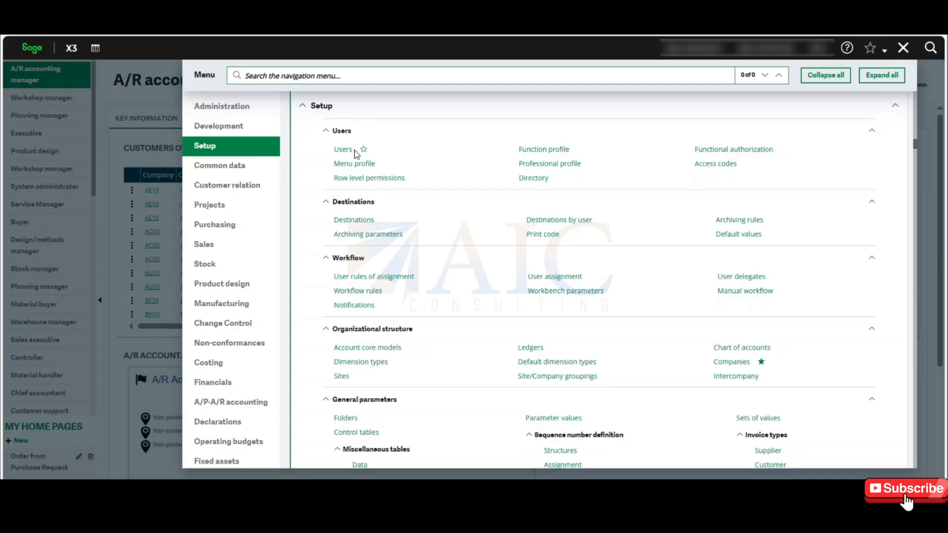
- Open the Purchasing orders function in full entry mode, examine an order's received and invoiced status, and exit
left_click(232, 227)
scroll(533, 313, "down", 2)
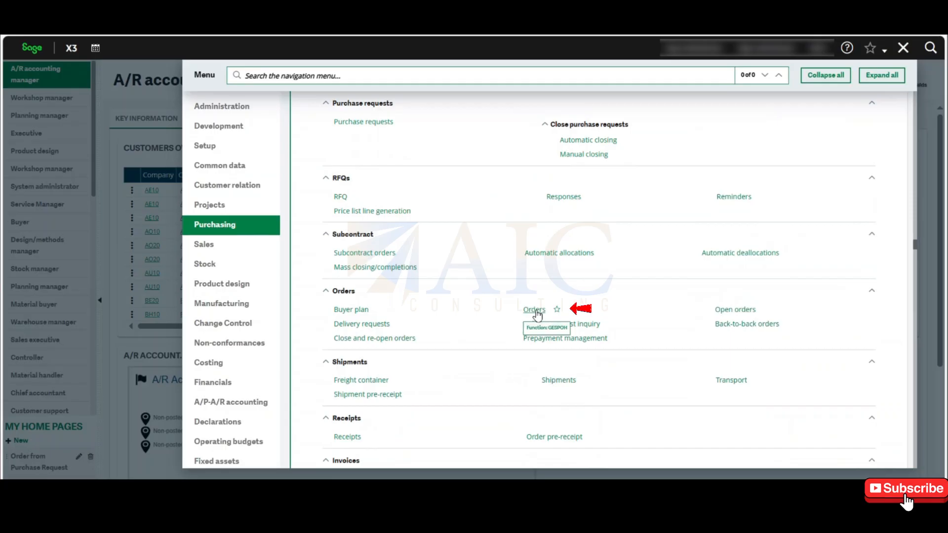
left_click(536, 312)
left_click(431, 128)
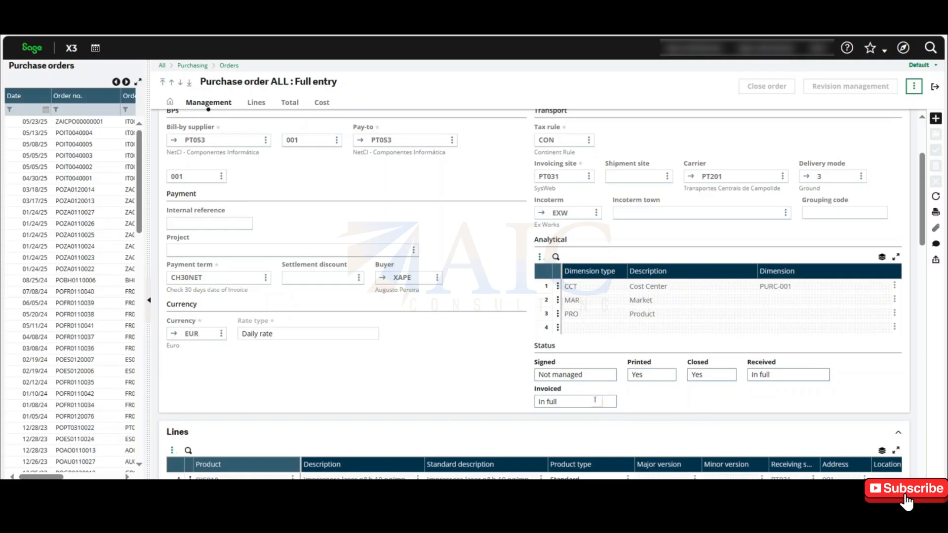
left_click(935, 88)
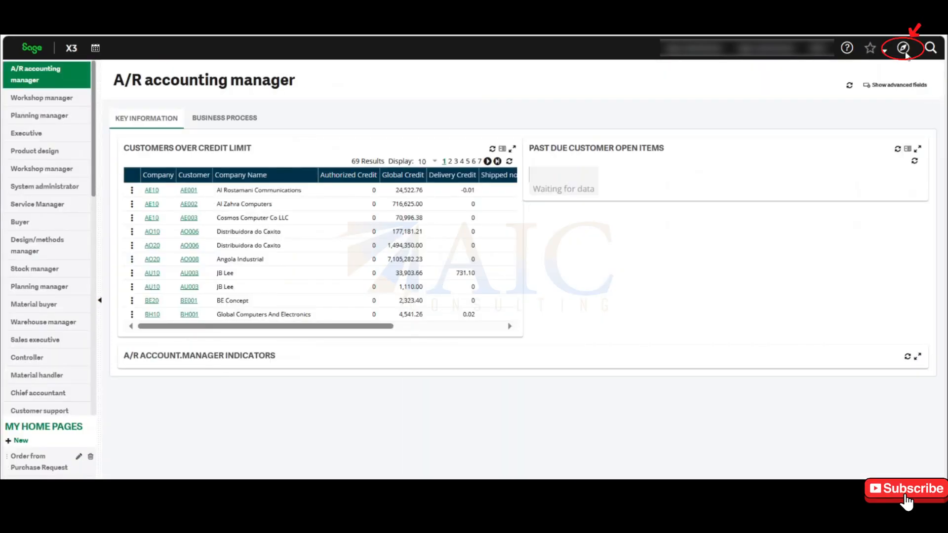
- Open the Conditional styles function for screens under the Setup general parameters
left_click(903, 48)
left_click(205, 146)
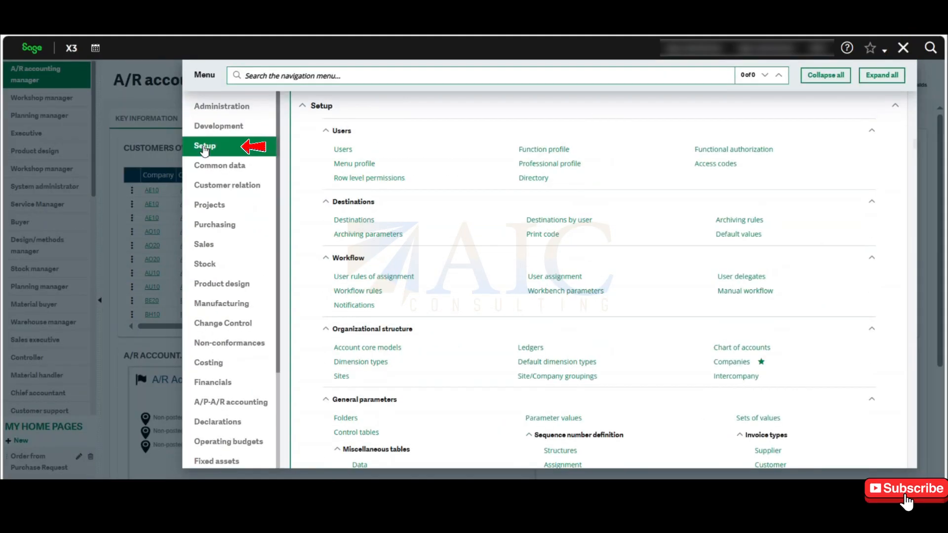
scroll(402, 296, "down", 2)
scroll(449, 316, "down", 2)
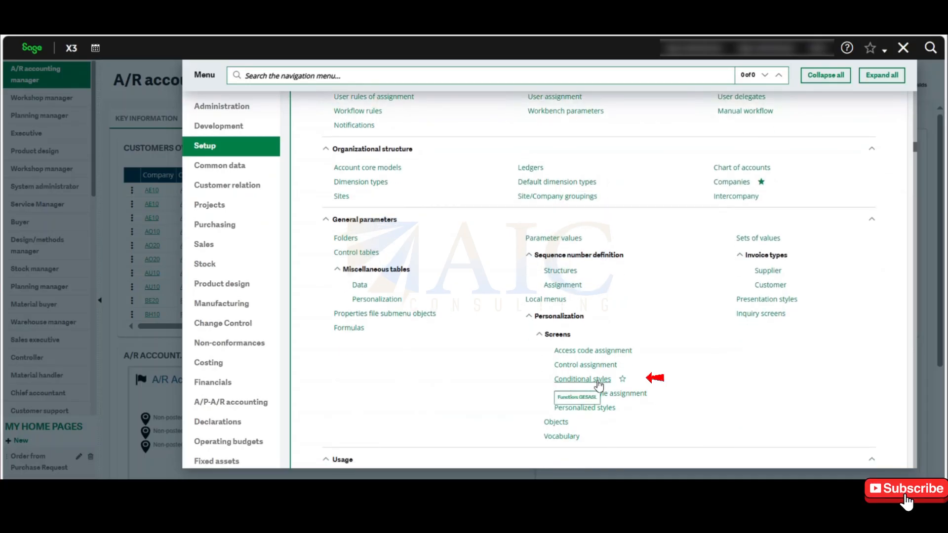
left_click(598, 379)
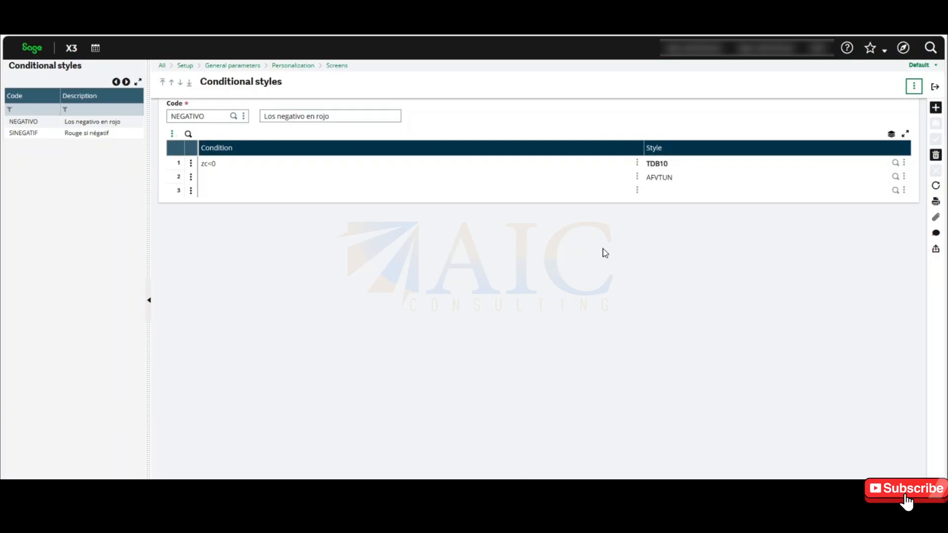
- Start a new conditional style with code YPOCLOSE and description "PO Received & Invoiced In full"
left_click(935, 108)
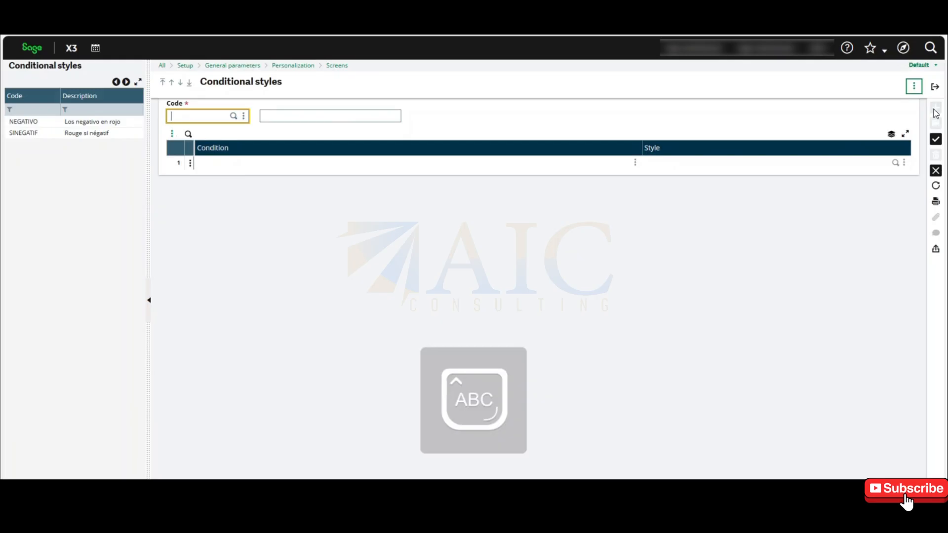
type("POCLOSE")
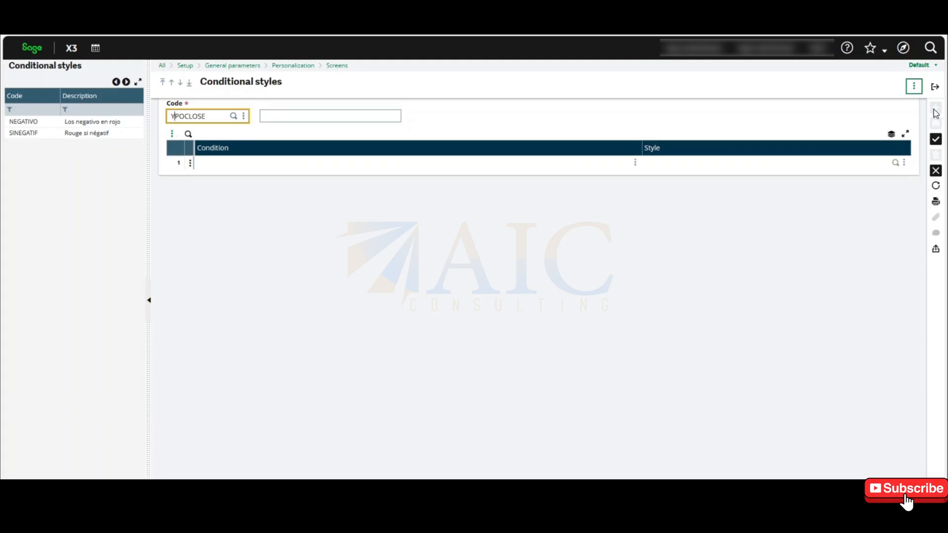
key("Tab")
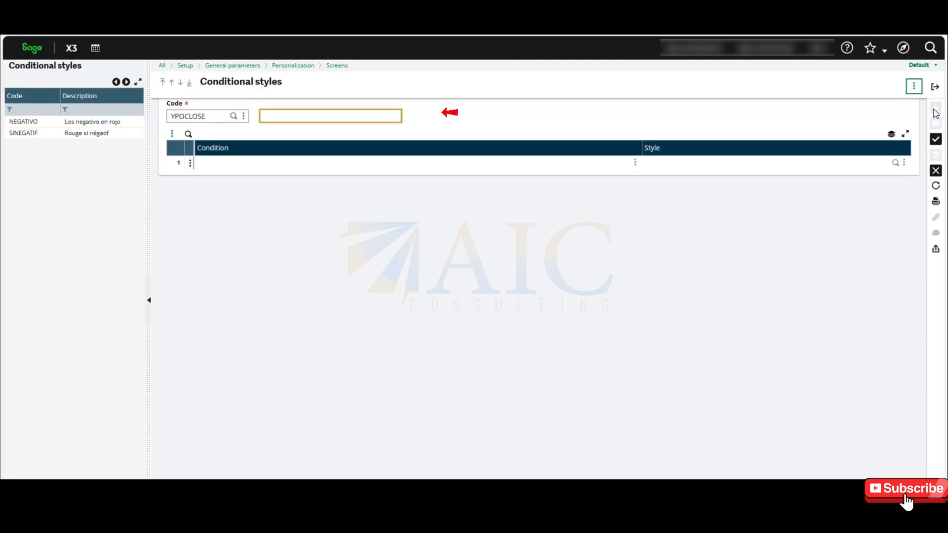
type("PO Received")
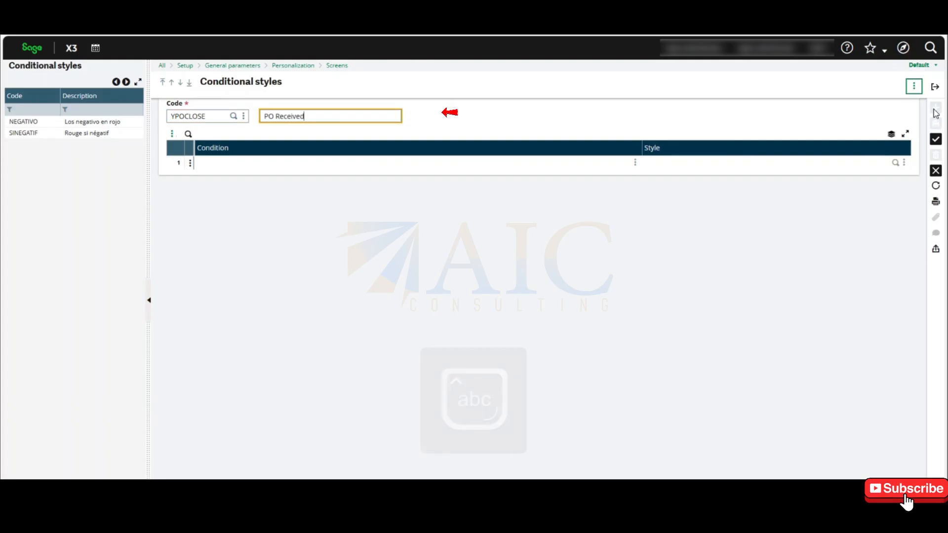
type(" & Invoiced In full")
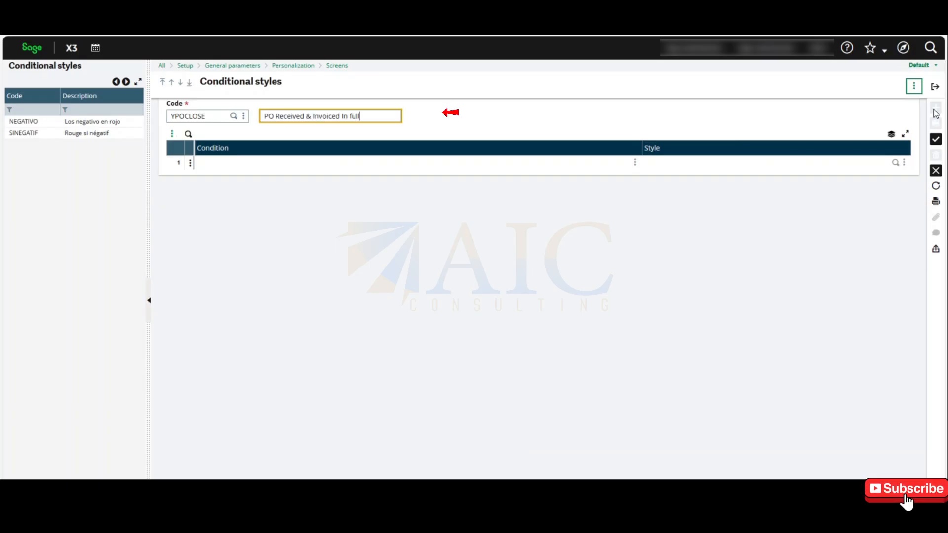
key("Tab")
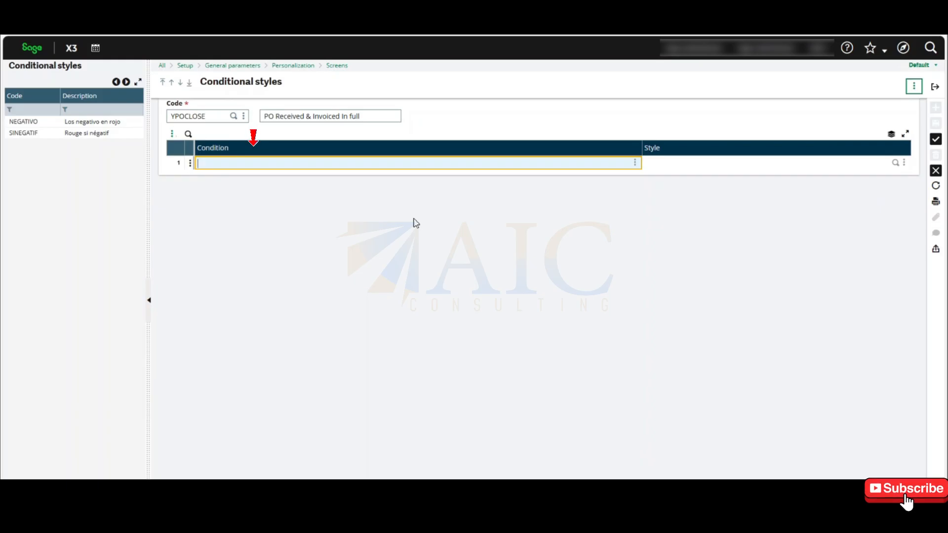
- Enter the first line's condition as [F:POH]RCPFLG=3 & [F:POH]INVFLG=3
type("]")
key("Caps_Lock")
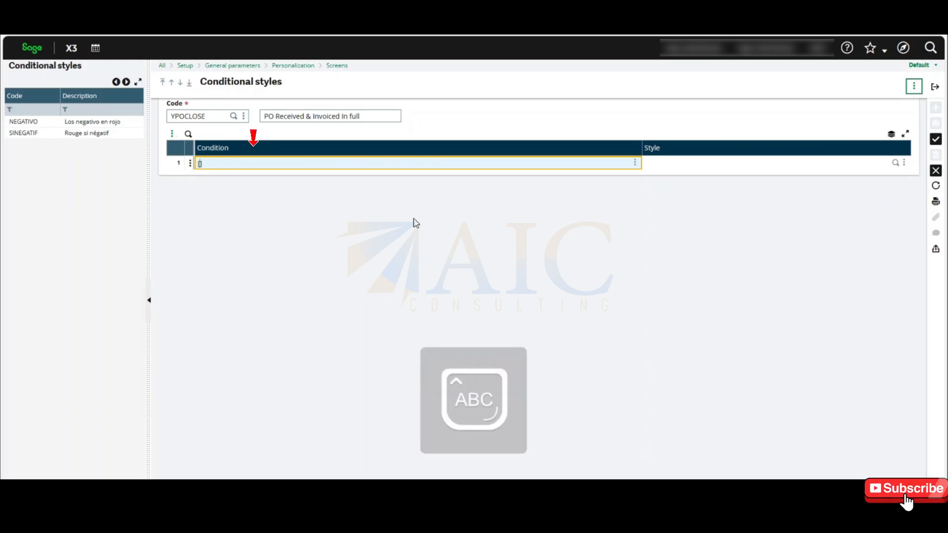
type("F")
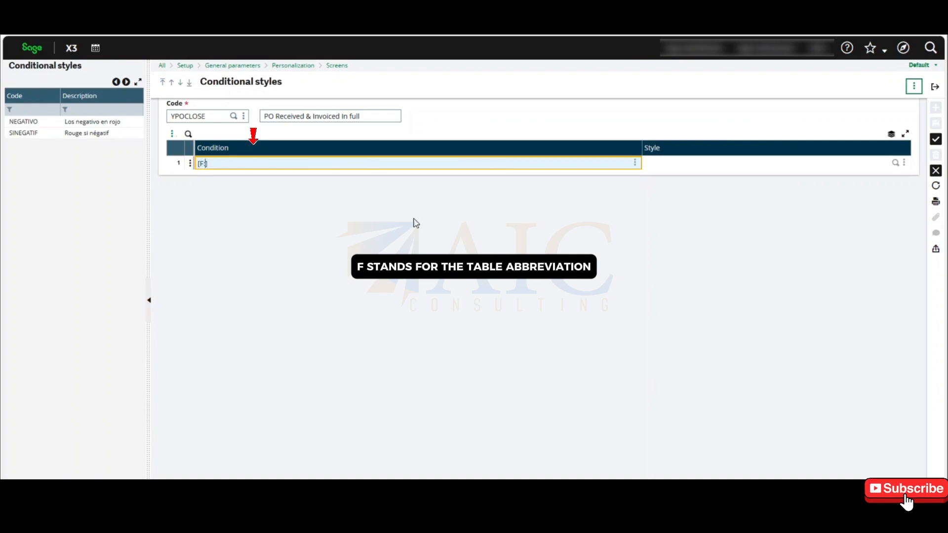
type(":POH")
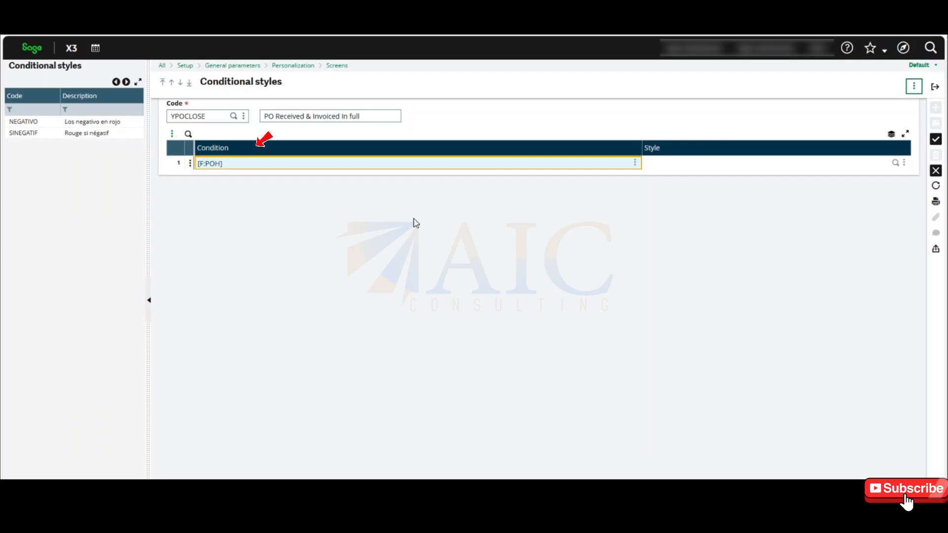
type("RCPFLG")
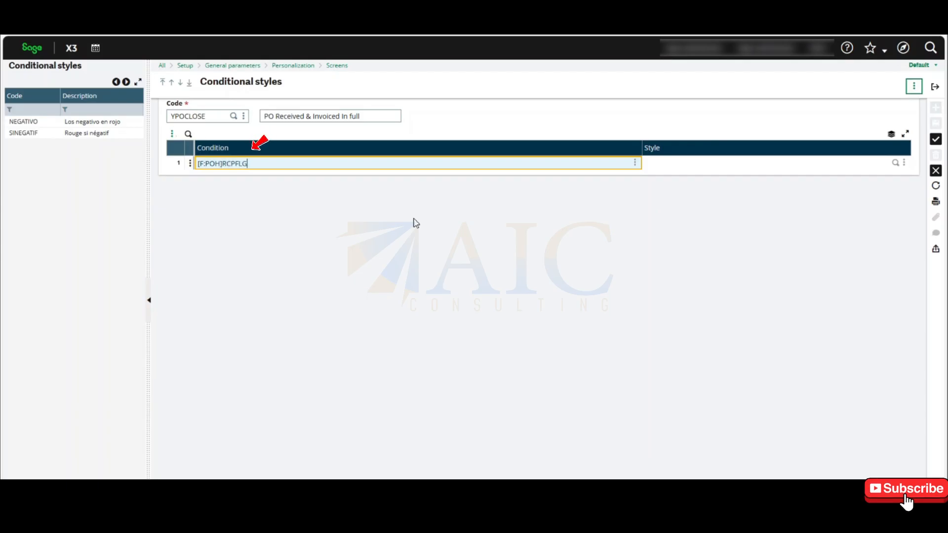
type("=3")
type("VF")
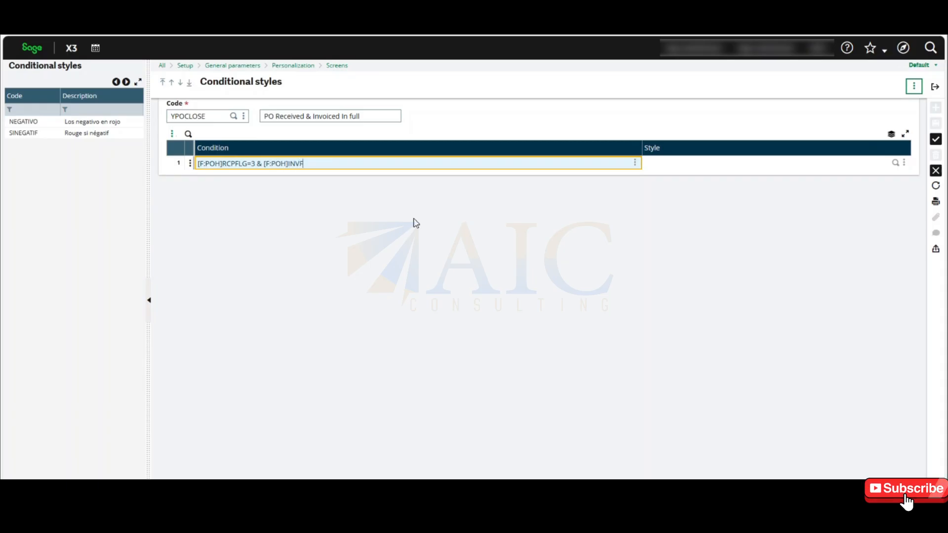
type("LG=3")
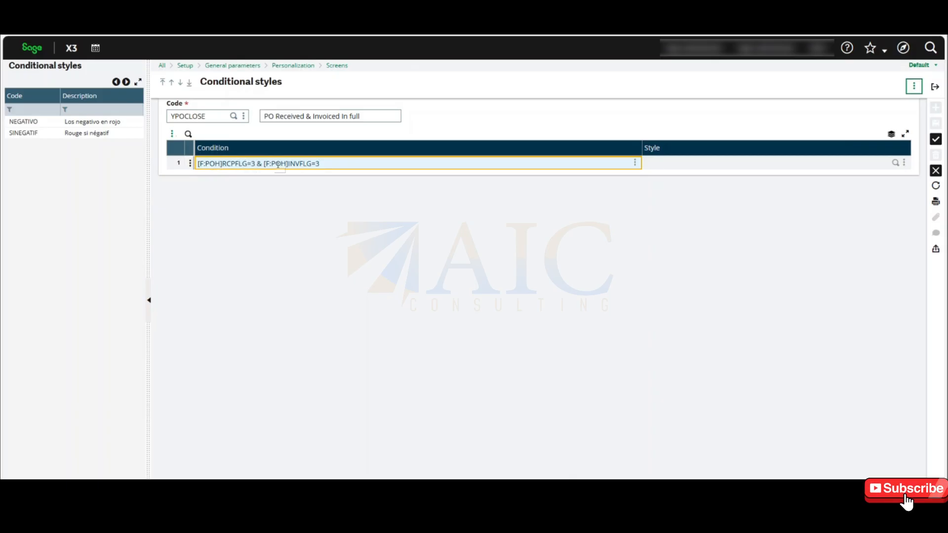
left_click(323, 166)
- Assign the BACKGREEN style to the condition, create the conditional style record, and exit the function
key("Tab")
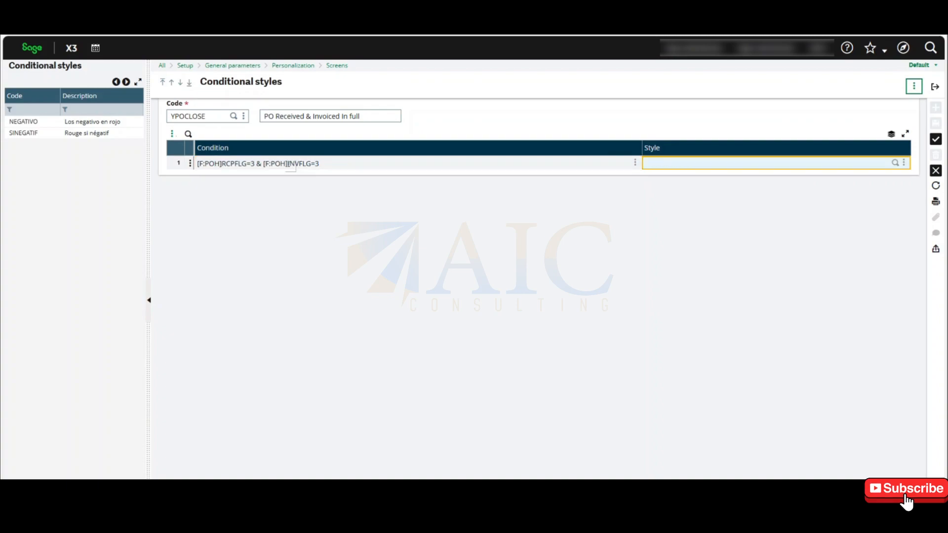
type("BACKGREE")
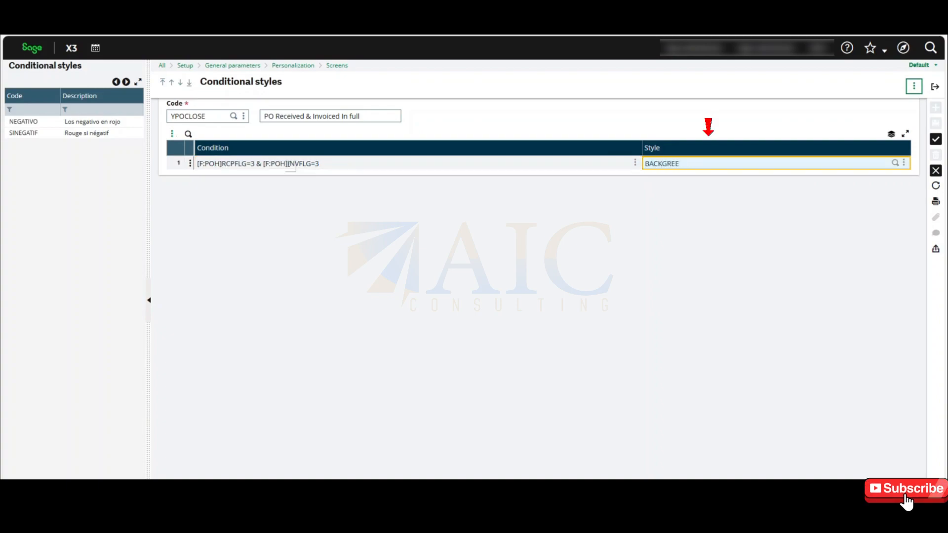
type("N")
key("Tab")
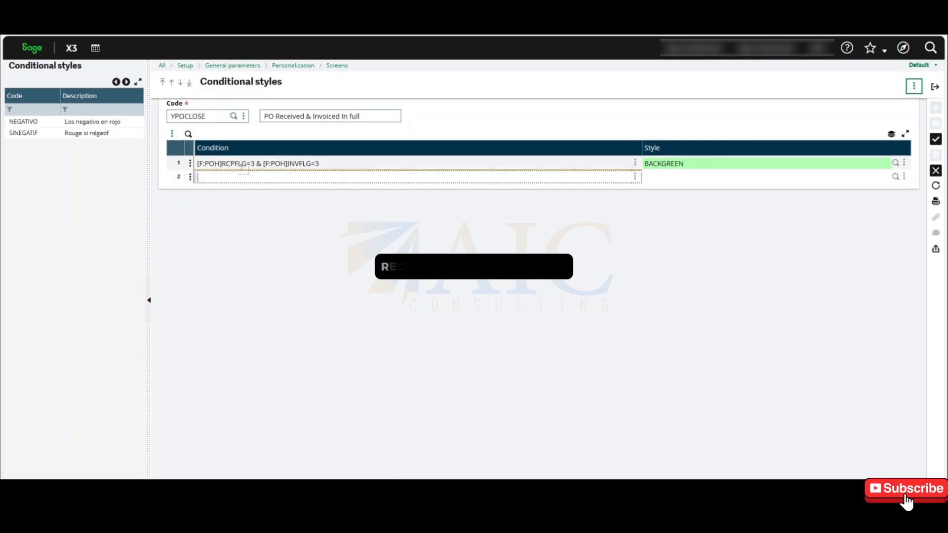
left_click(935, 140)
left_click(935, 88)
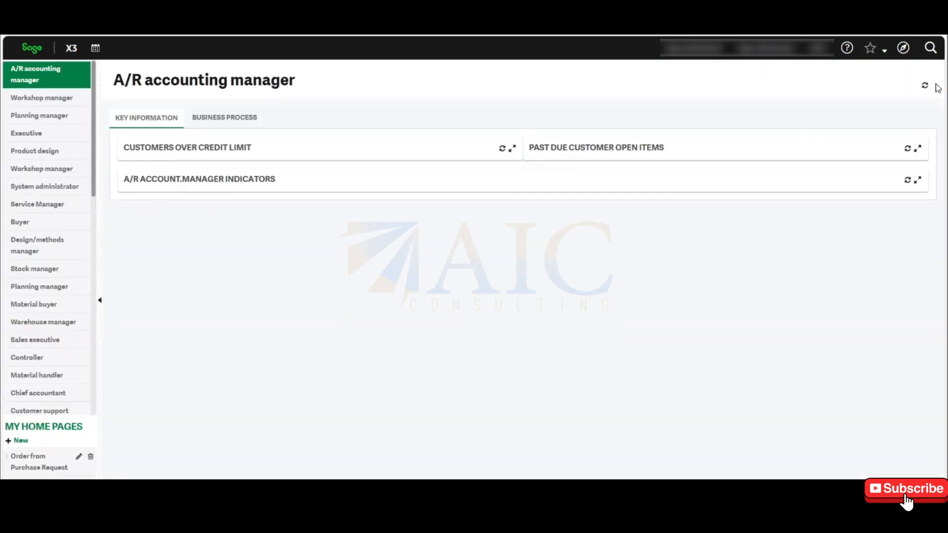
- Open the Conditional style assignment function for screens under the Setup general parameters
left_click(904, 48)
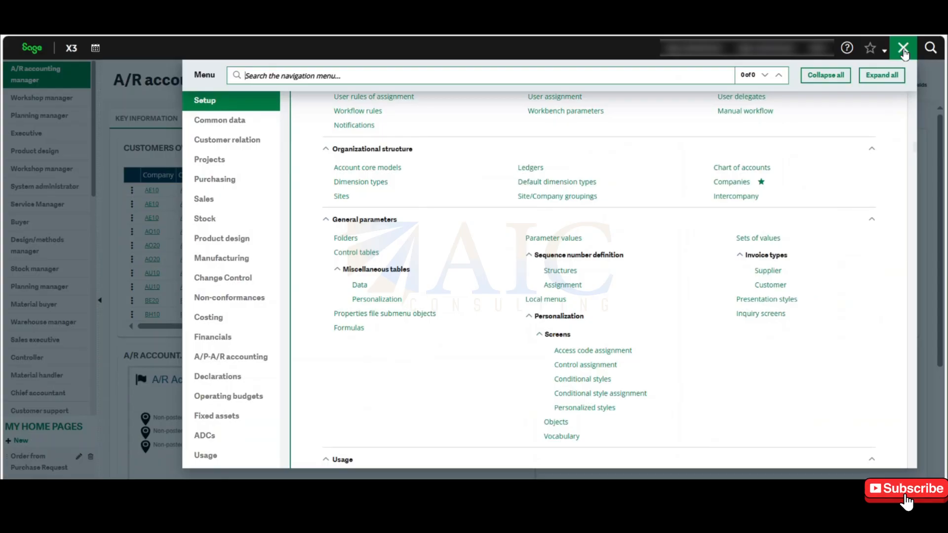
scroll(423, 313, "up", 2)
scroll(423, 313, "down", 1)
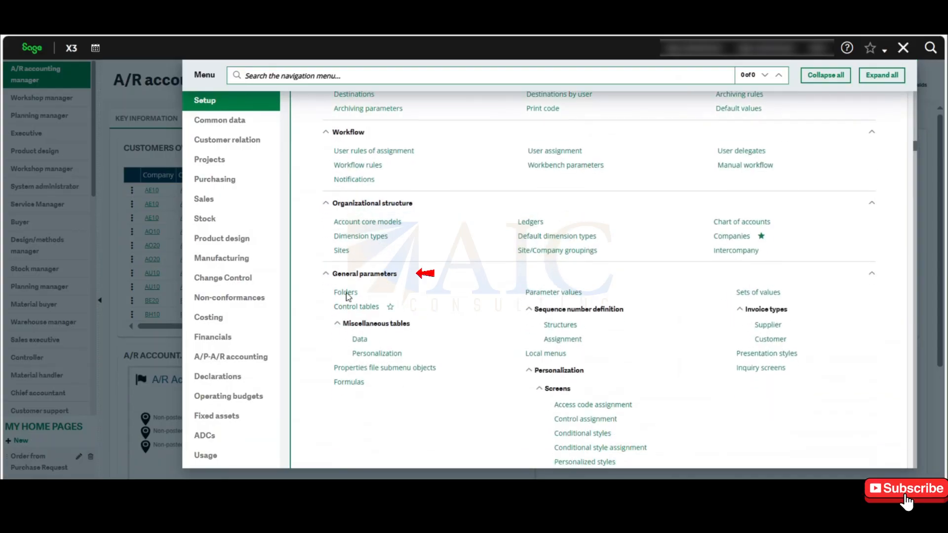
scroll(452, 308, "down", 2)
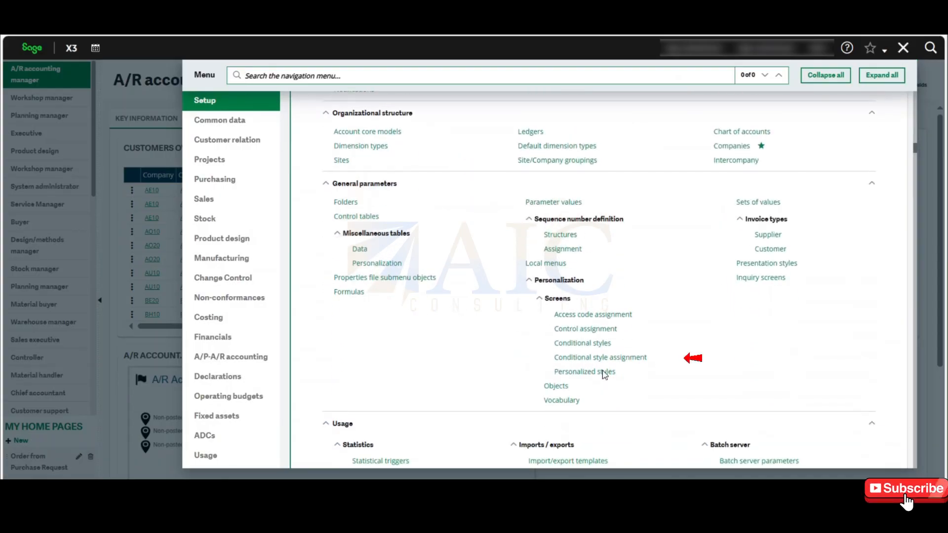
left_click(618, 359)
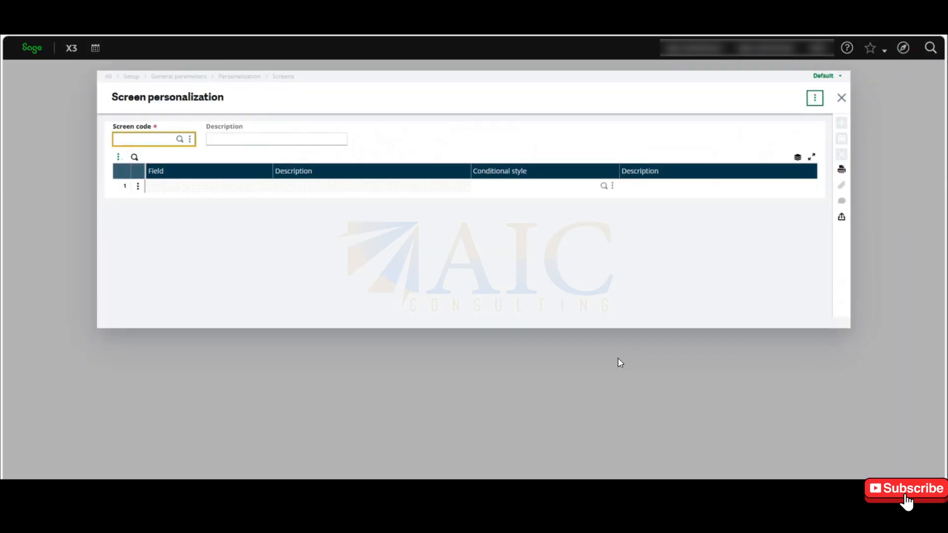
- Filter the screen dictionary by abbreviation POH1 and load the supplier orders screen WE3ALL1
left_click(180, 140)
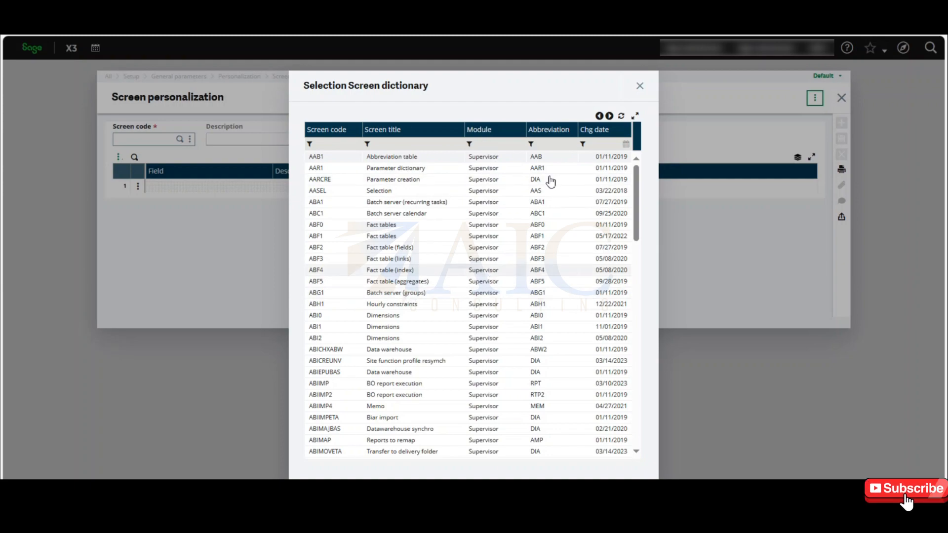
left_click(550, 144)
type("POH1")
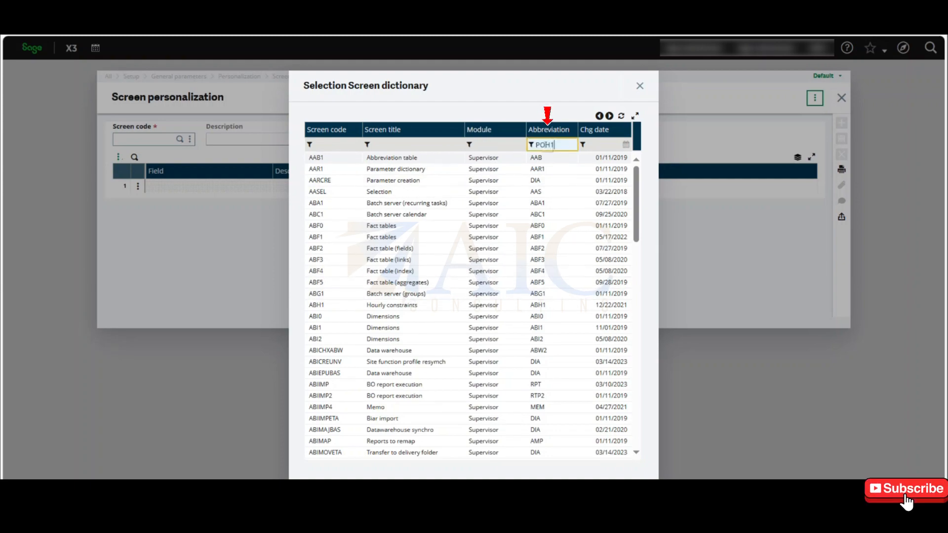
key("Return")
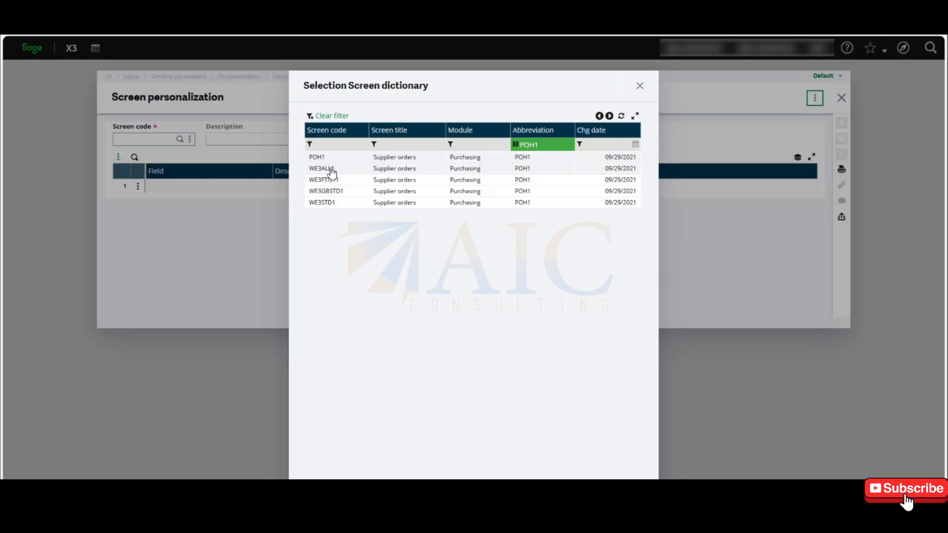
left_click(334, 169)
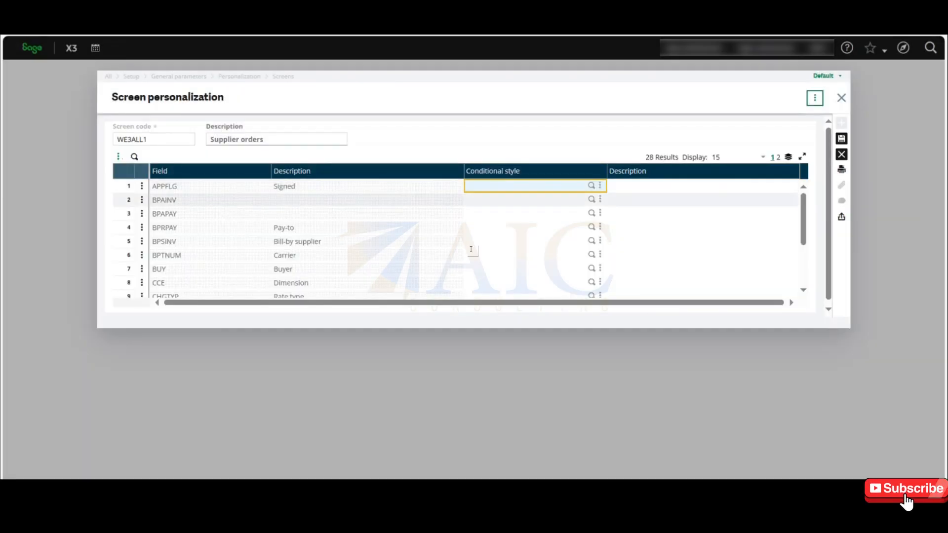
- Assign the YPOCLOSE conditional style to the RCPFLG (Received) field of the supplier orders screen
scroll(490, 252, "down", 3)
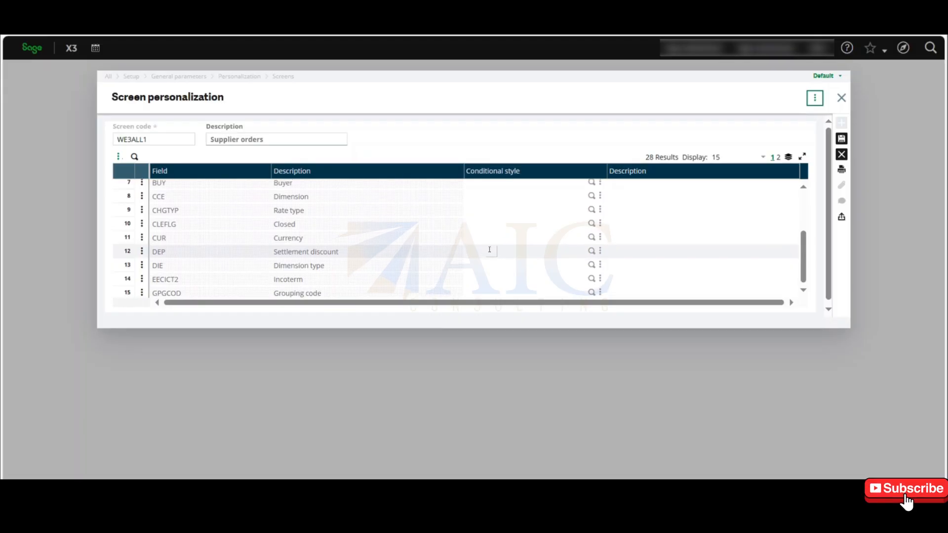
scroll(489, 249, "up", 3)
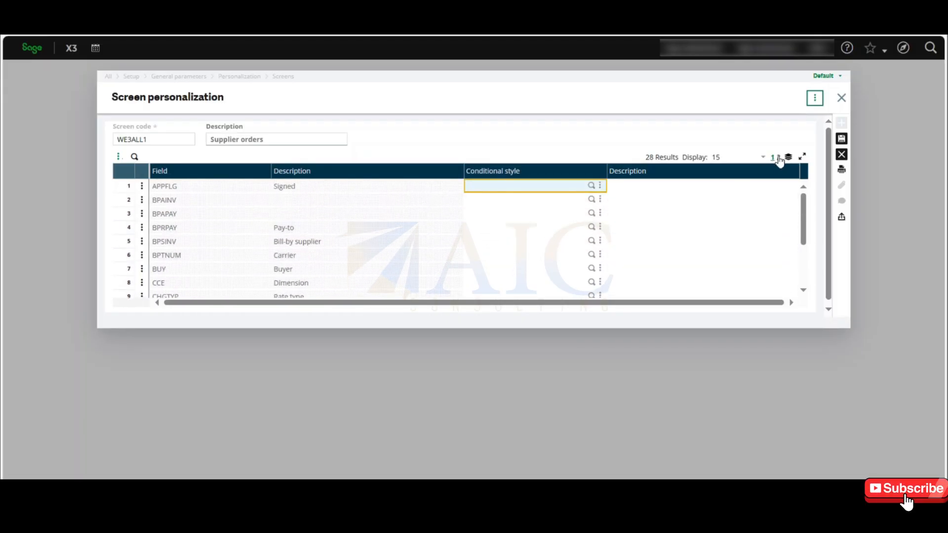
left_click(778, 158)
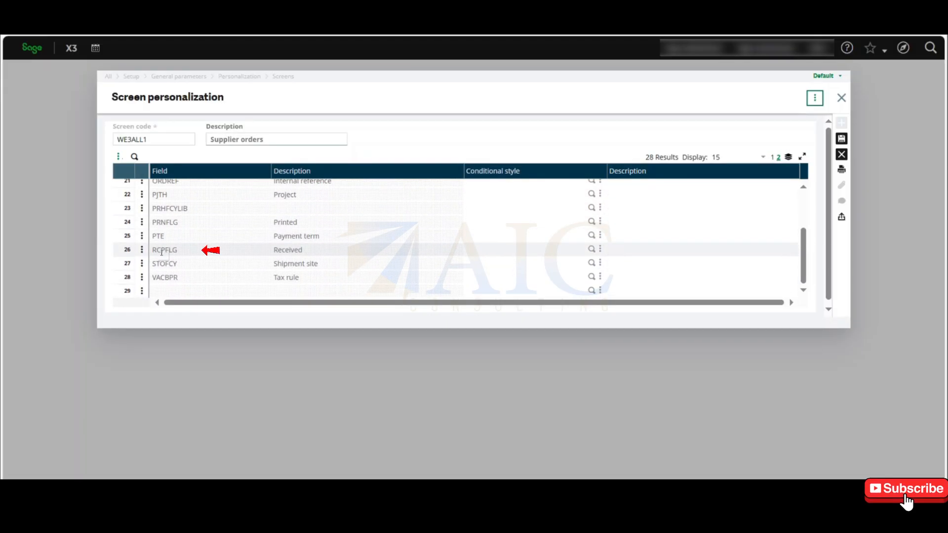
left_click(509, 251)
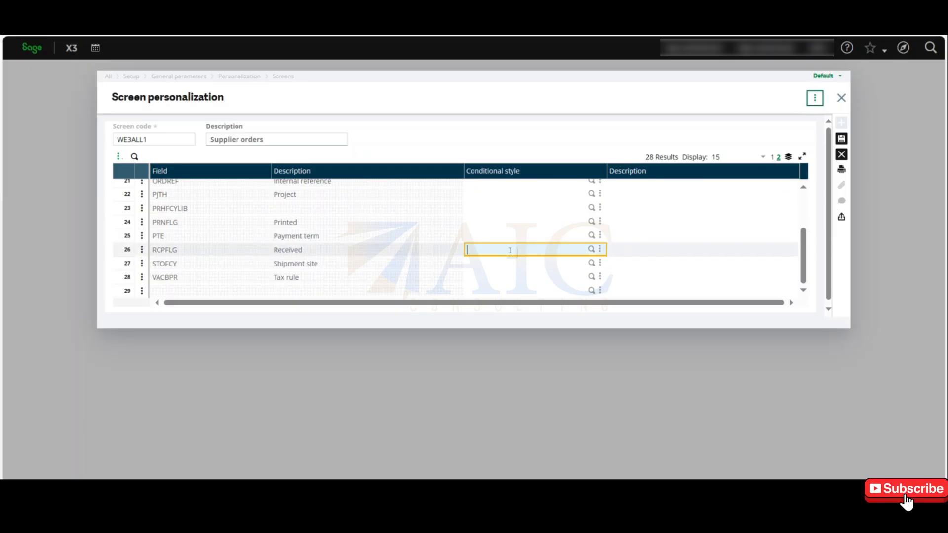
left_click(592, 250)
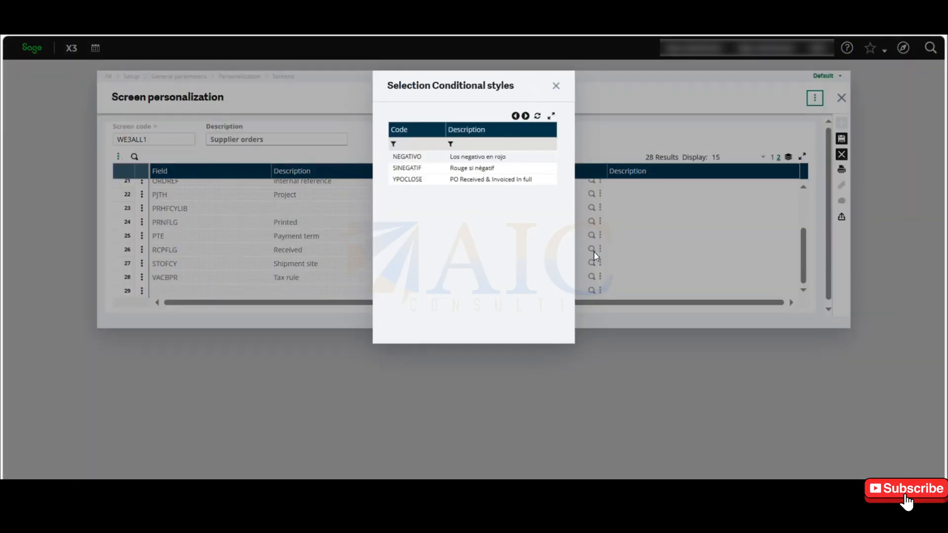
left_click(489, 180)
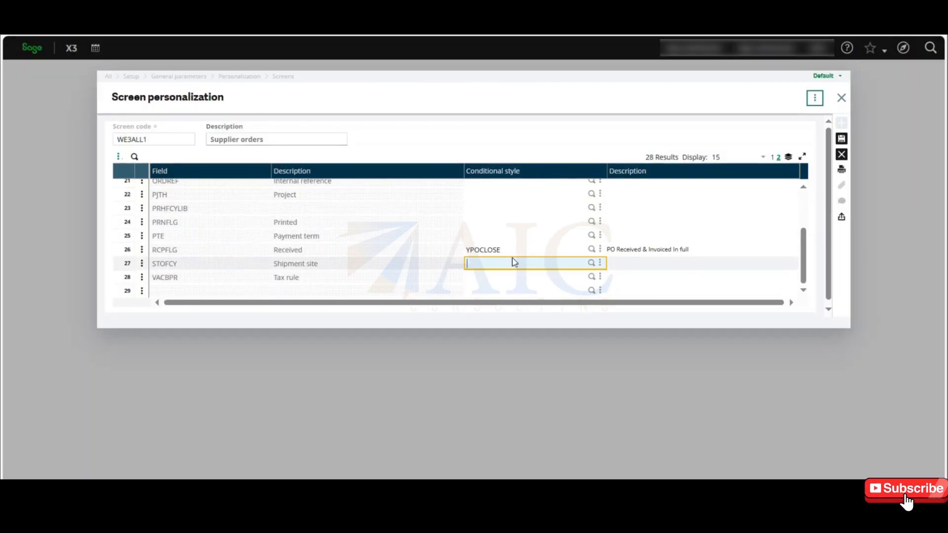
- Assign the YPOCLOSE conditional style to the INVFLG (Invoiced) field, save the screen personalization, and exit the function
scroll(516, 244, "up", 3)
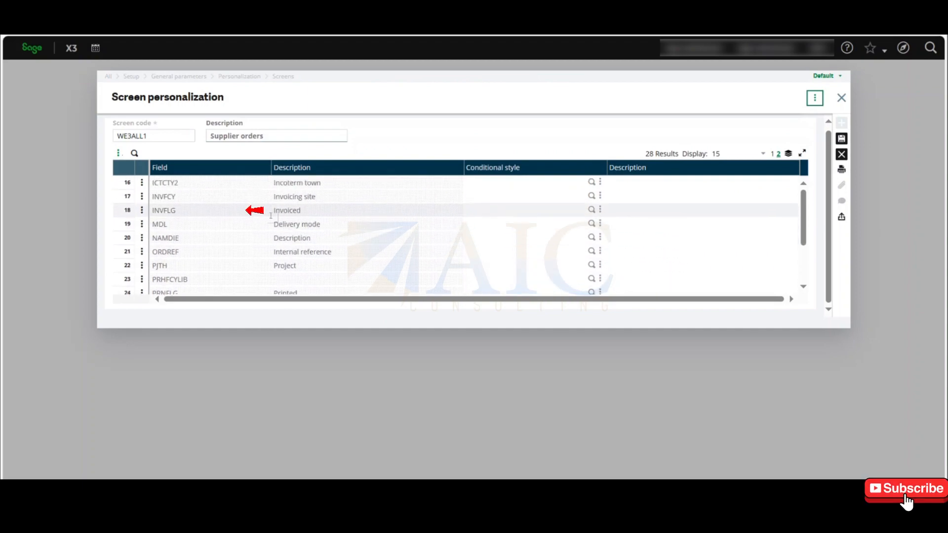
left_click(591, 209)
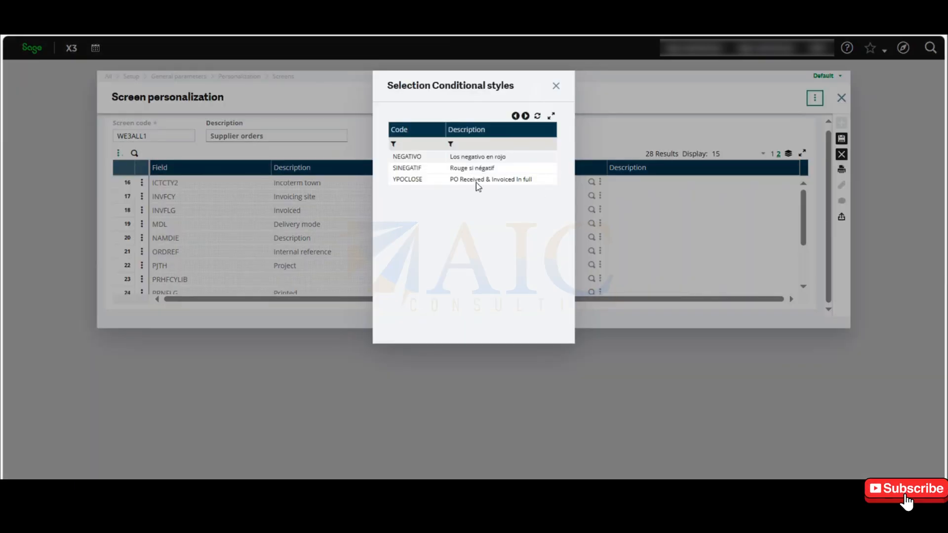
left_click(477, 183)
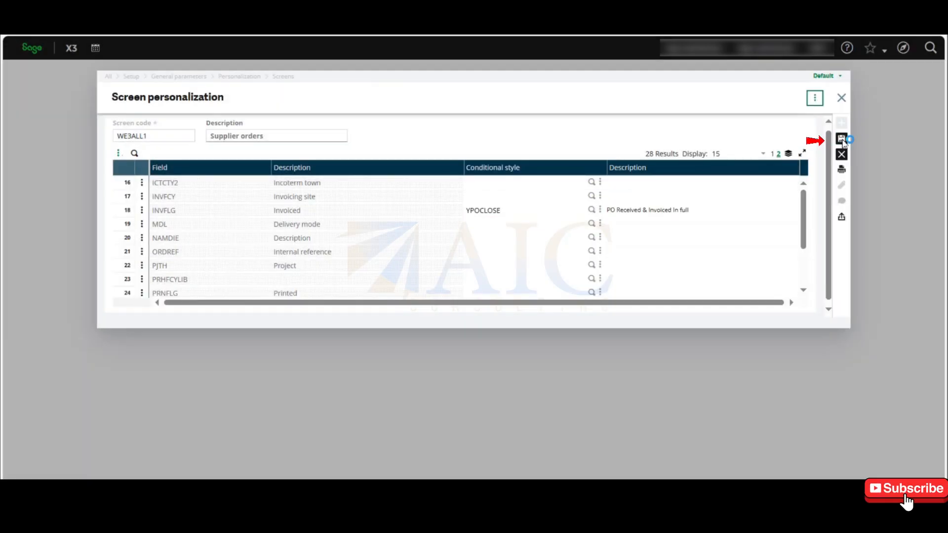
left_click(841, 139)
left_click(841, 98)
- Open the Purchasing orders function in the ALL : Full entry transaction and examine the Received and Invoiced statuses of a purchase order
left_click(904, 48)
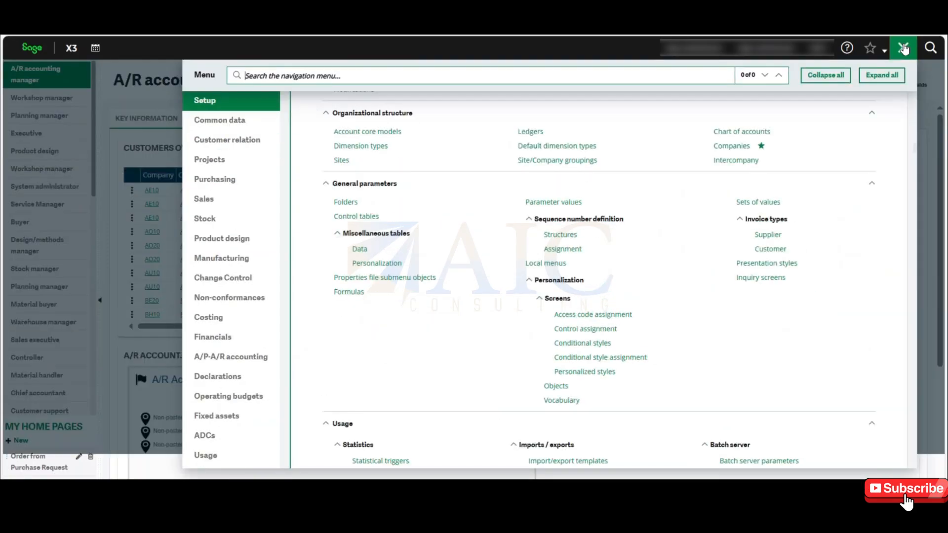
left_click(226, 181)
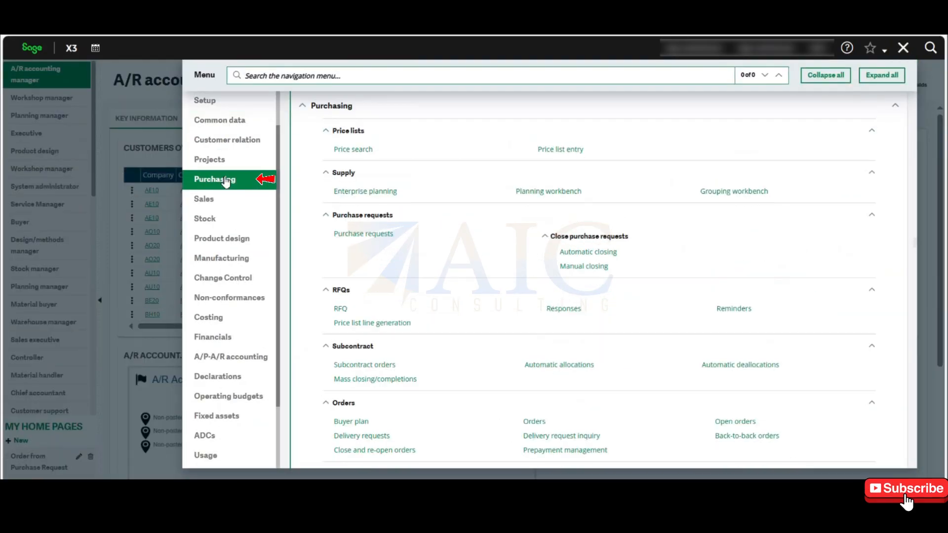
left_click(530, 421)
left_click(418, 124)
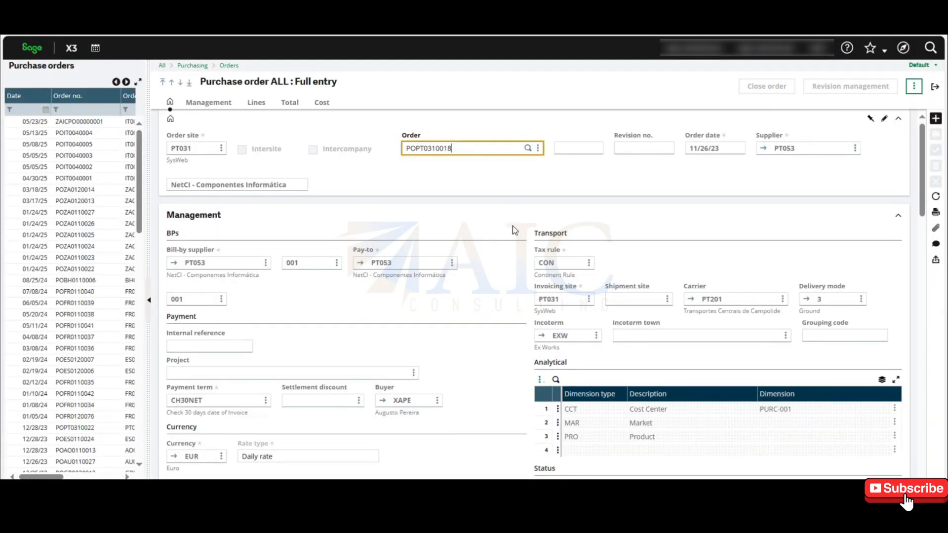
scroll(512, 226, "down", 3)
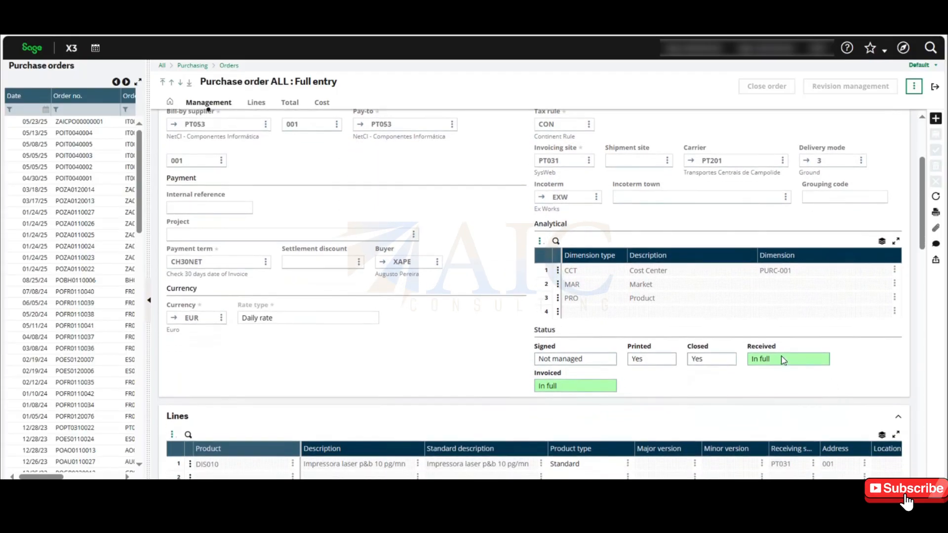